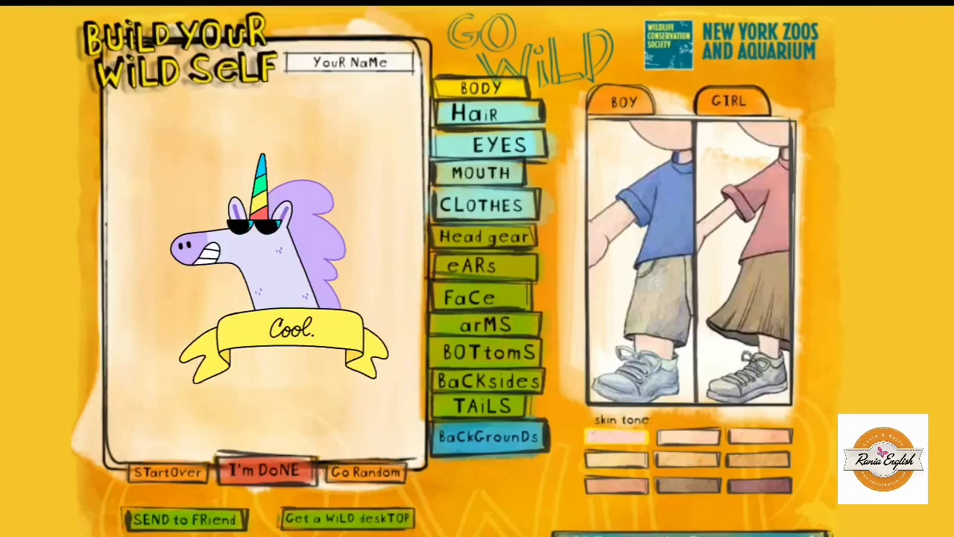
- Start with the girl body and give her the pigtail-buns hairstyle
click(761, 146)
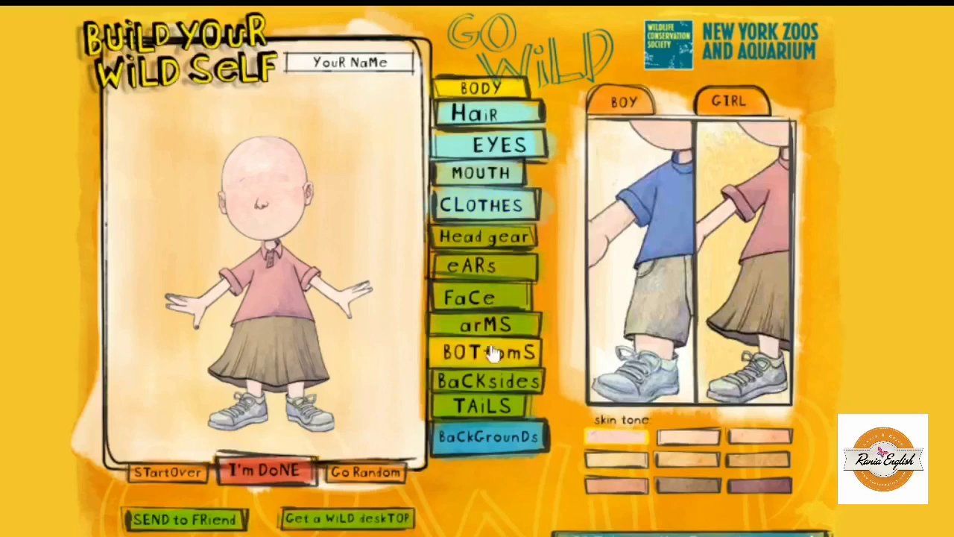
click(496, 113)
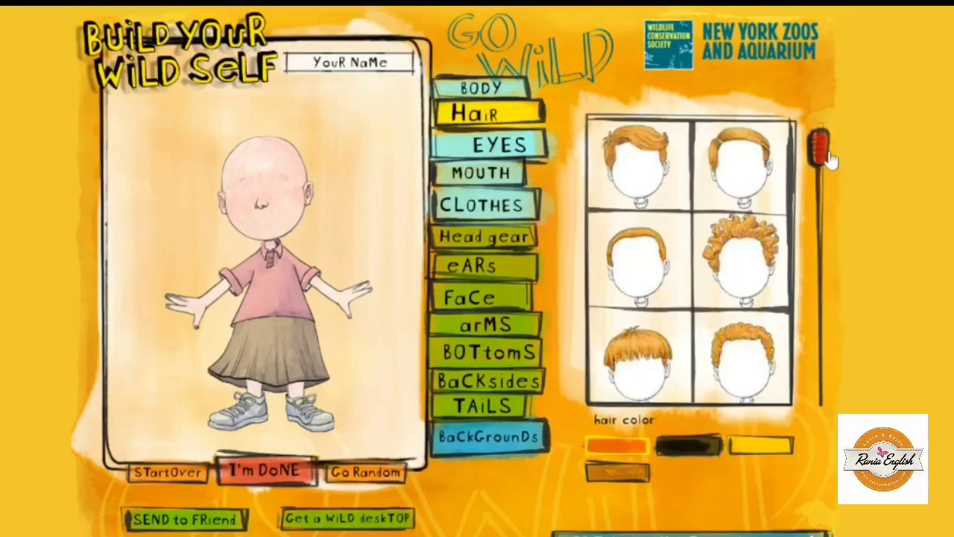
drag(829, 158, 833, 270)
click(675, 351)
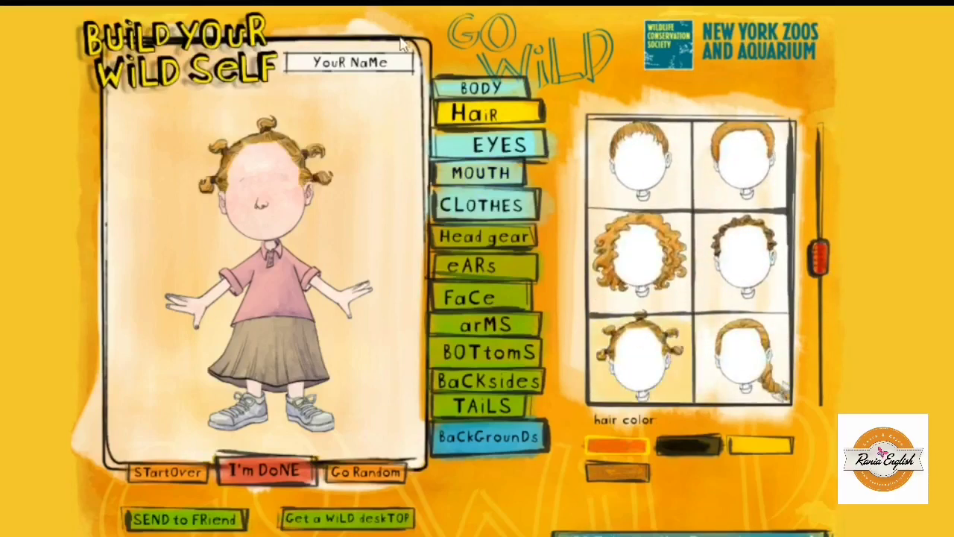
- Give the girl a new pair of open eyes from the Eyes styles
click(512, 148)
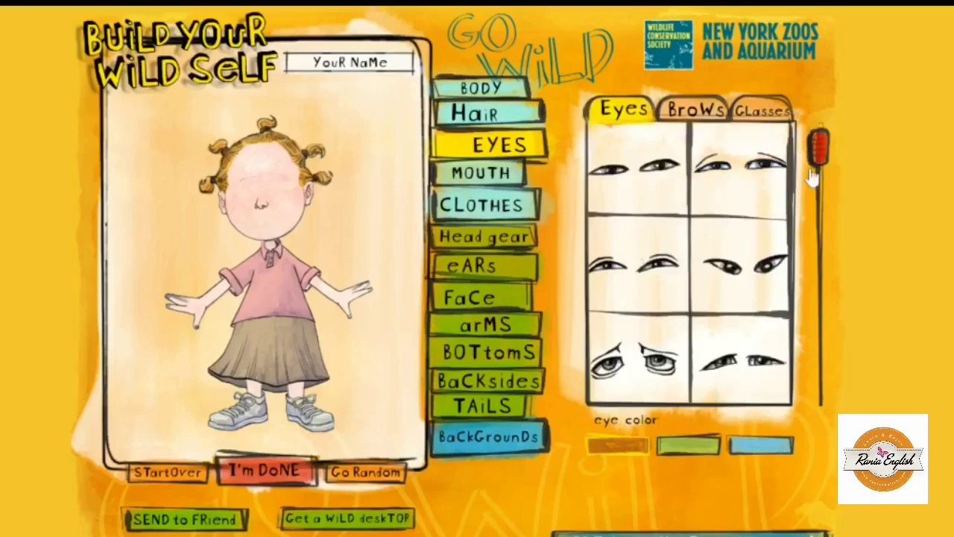
drag(812, 176, 820, 255)
click(661, 245)
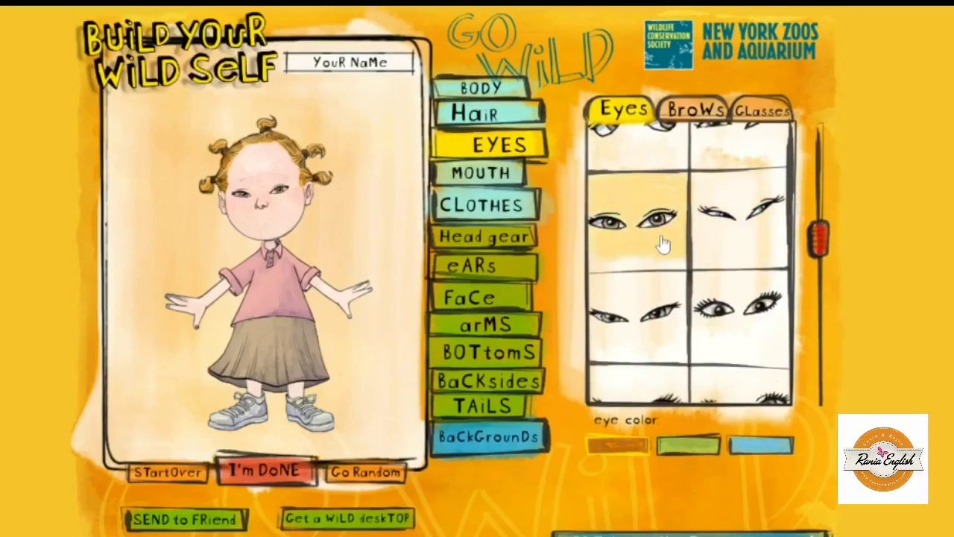
- Give her the gap-toothed grin from the Mouth styles
click(480, 173)
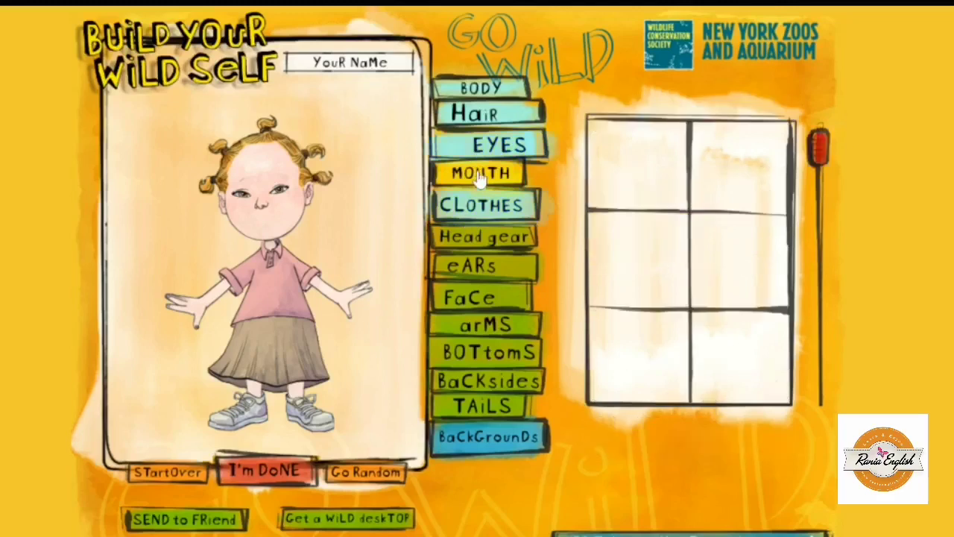
drag(817, 153, 829, 195)
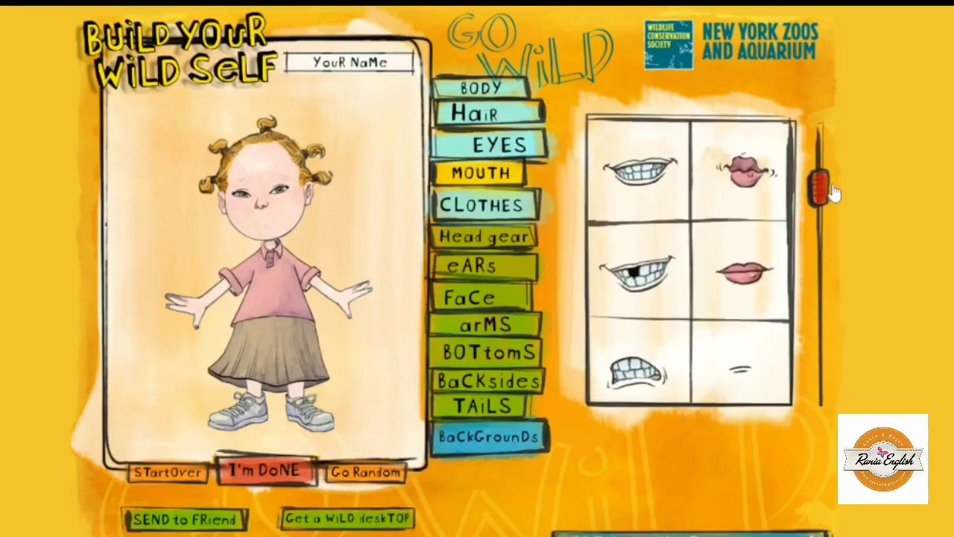
click(637, 274)
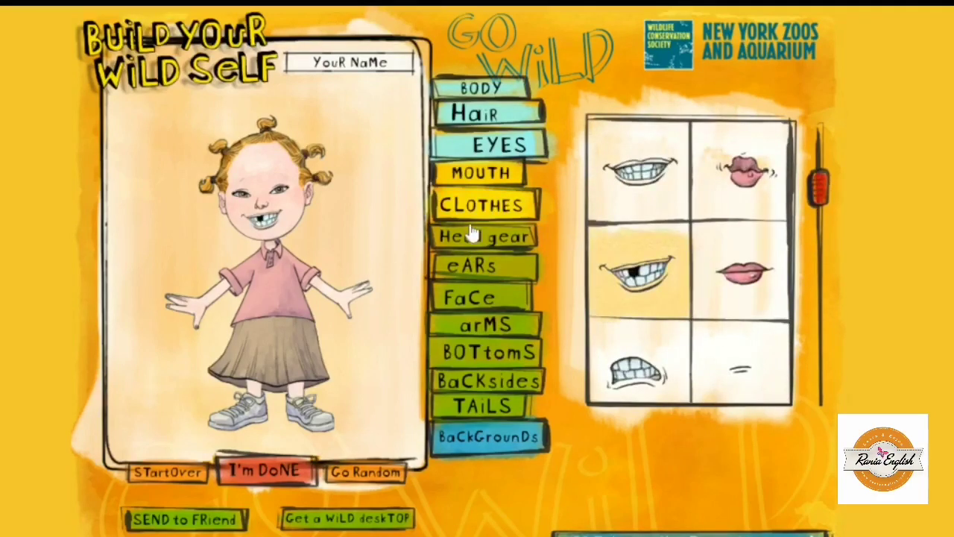
- Dress her in the round-neck shirt and put twisted horns on her head
click(492, 205)
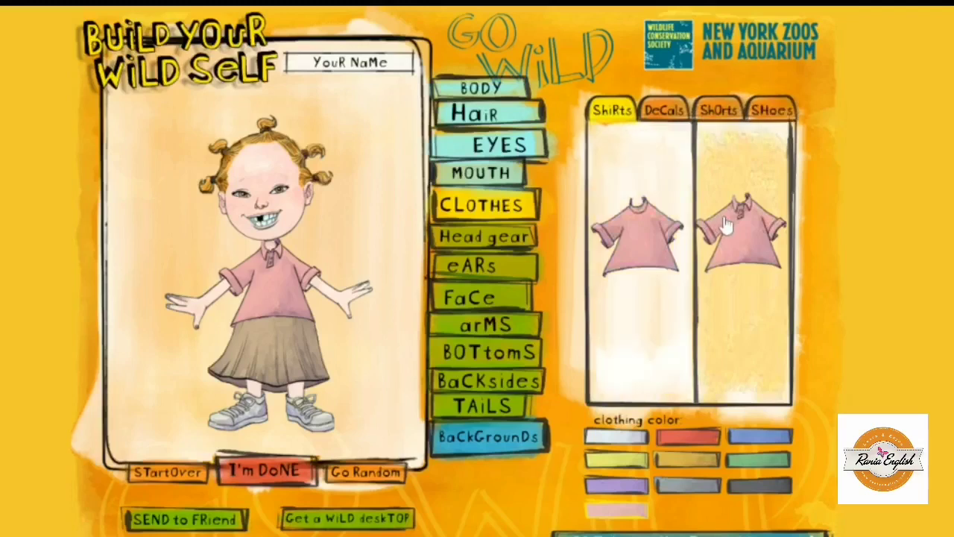
click(642, 247)
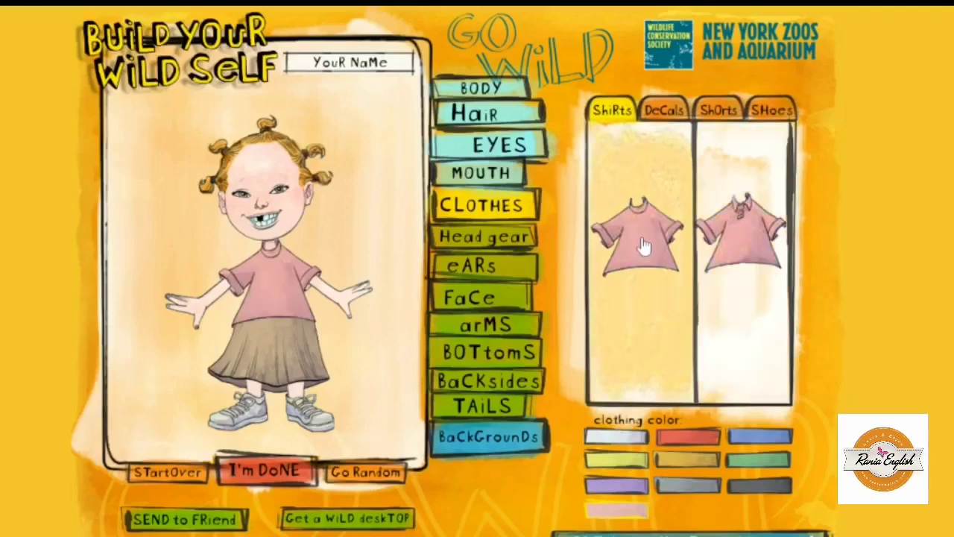
click(481, 239)
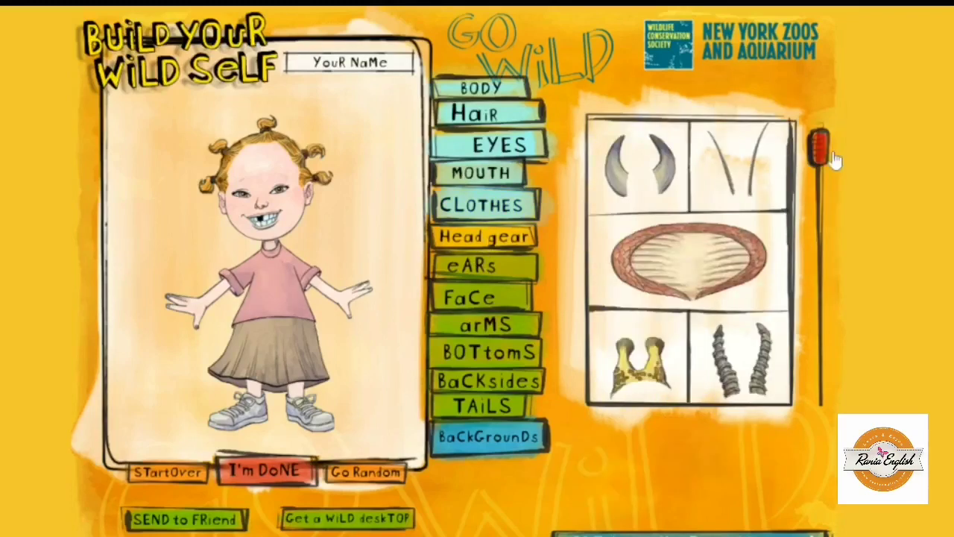
drag(833, 156, 842, 302)
click(742, 195)
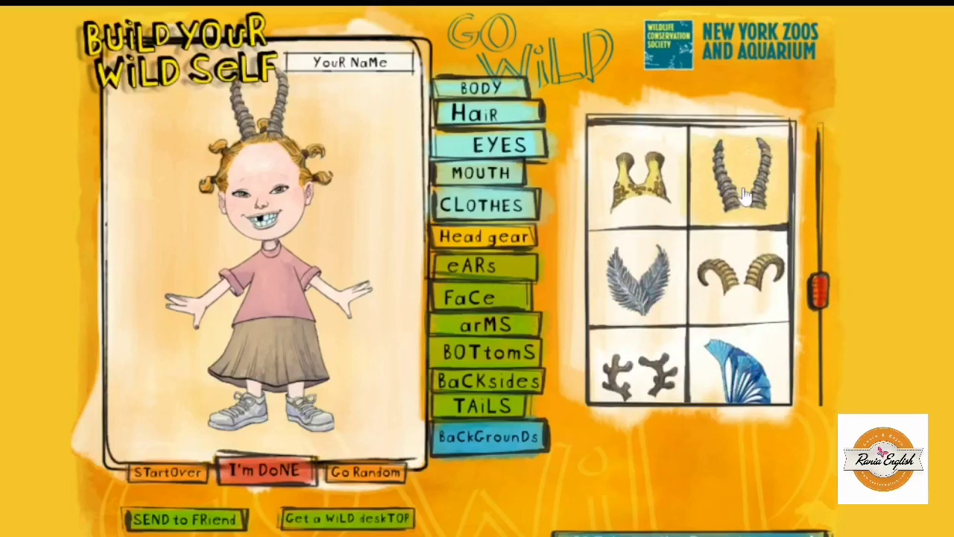
- Try polar bear ears, then switch to rabbit ears
click(481, 264)
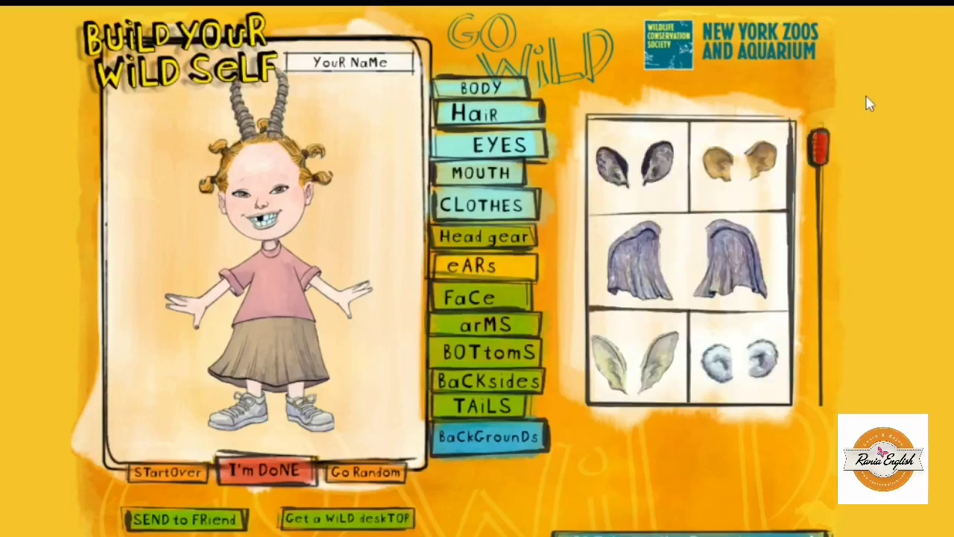
drag(823, 162, 826, 302)
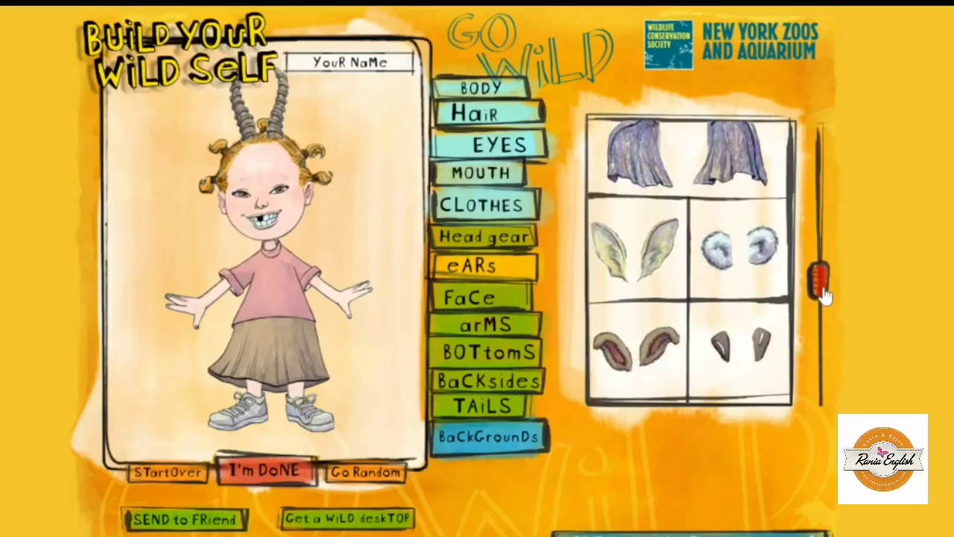
click(755, 267)
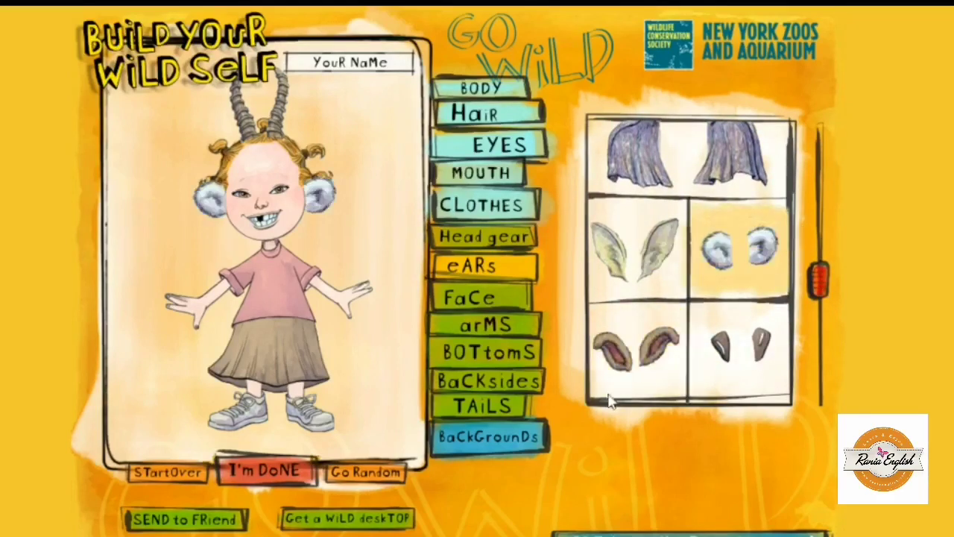
click(620, 372)
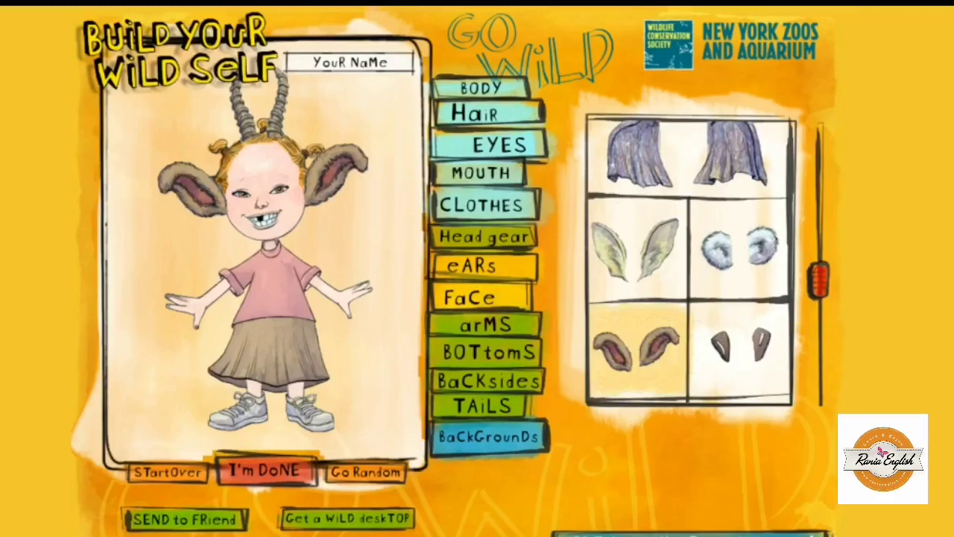
- Give the avatar purple furry arms
click(470, 302)
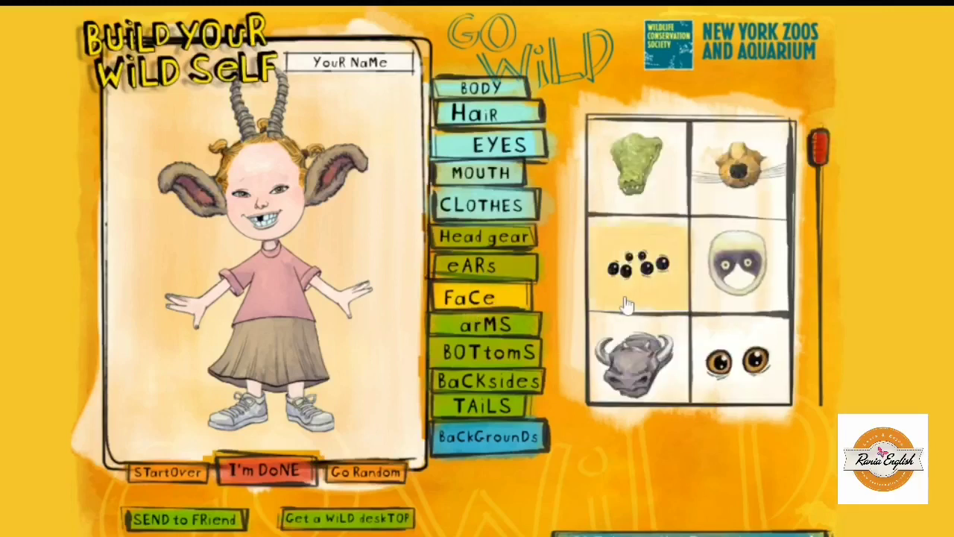
click(486, 325)
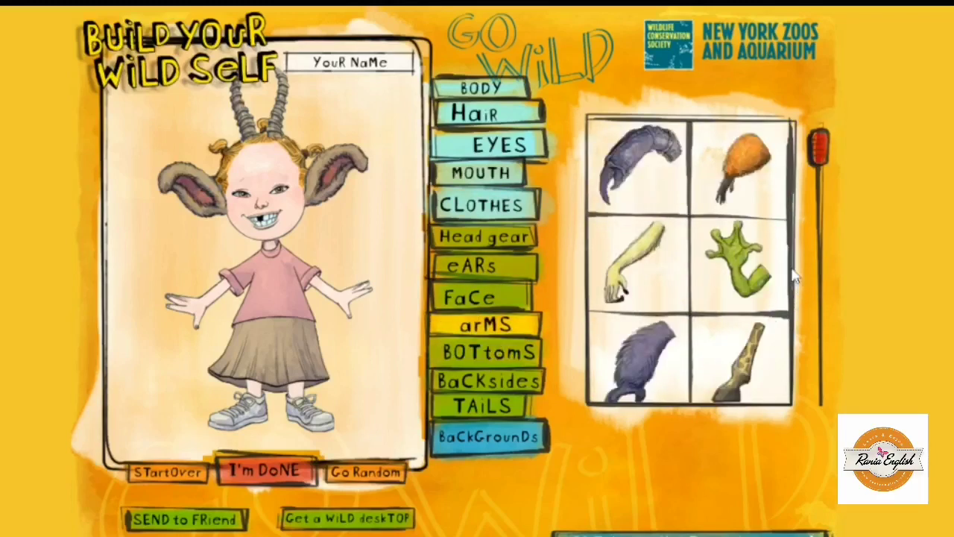
drag(830, 155, 848, 277)
click(668, 273)
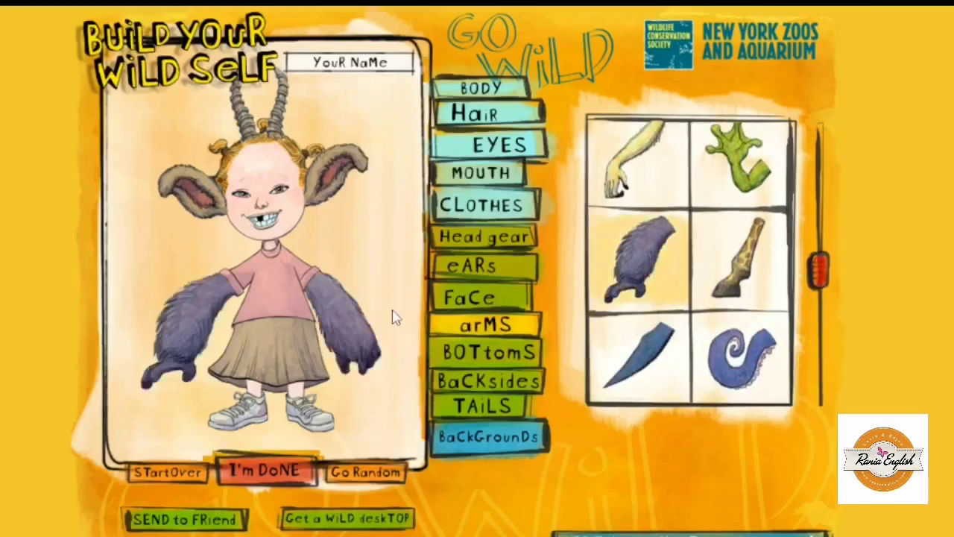
- Give her Chilean flamingo legs from the Bottoms options
click(514, 358)
drag(827, 164, 819, 191)
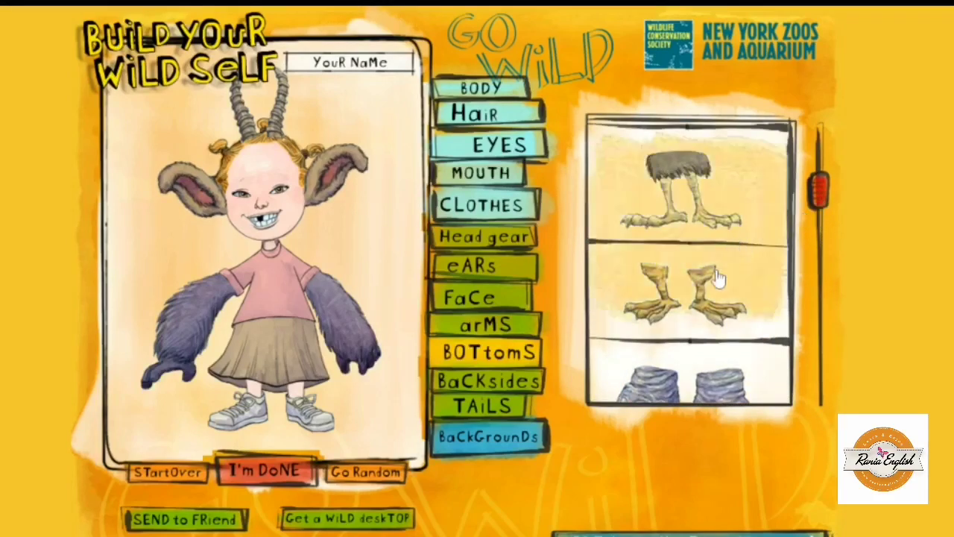
click(704, 209)
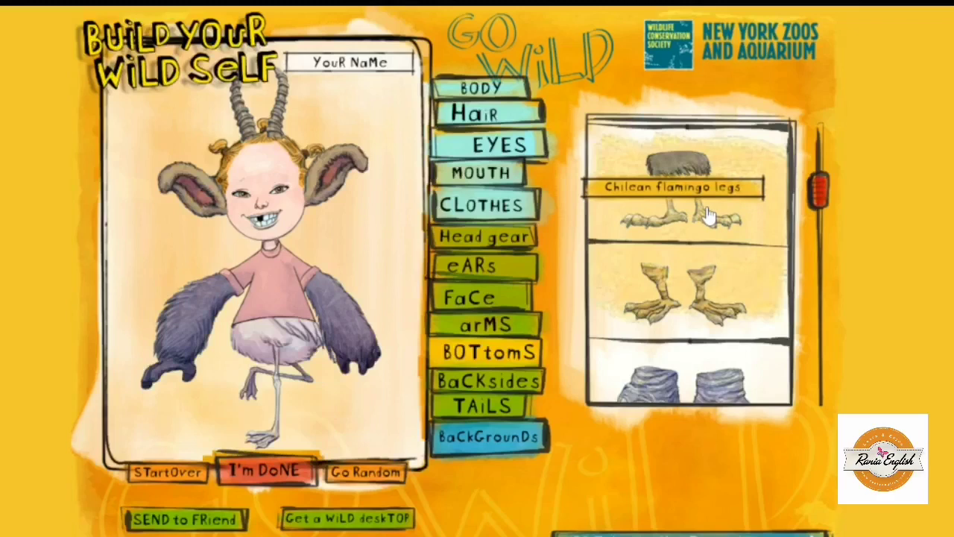
- Add butterfly wings, then try the scorpion tail before choosing the stingray tail
click(495, 386)
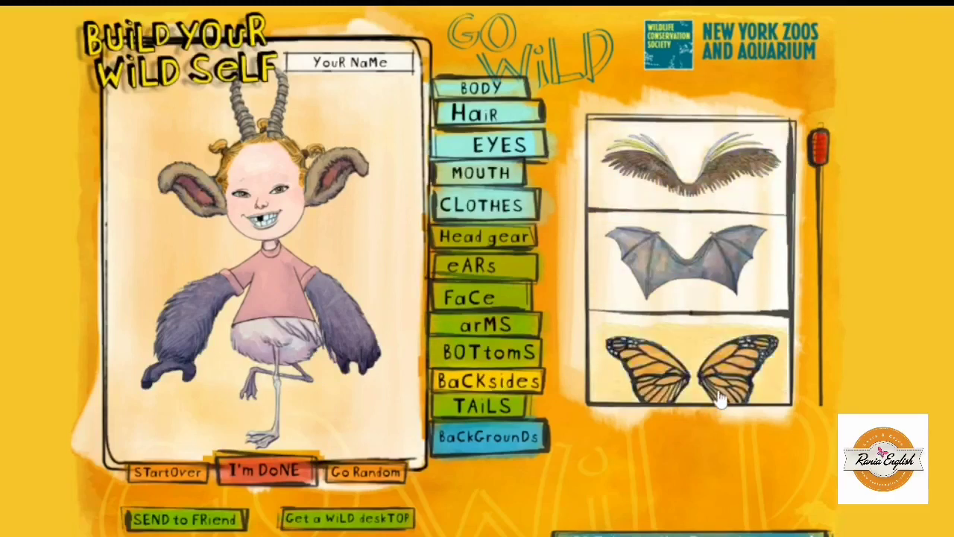
click(719, 400)
click(490, 407)
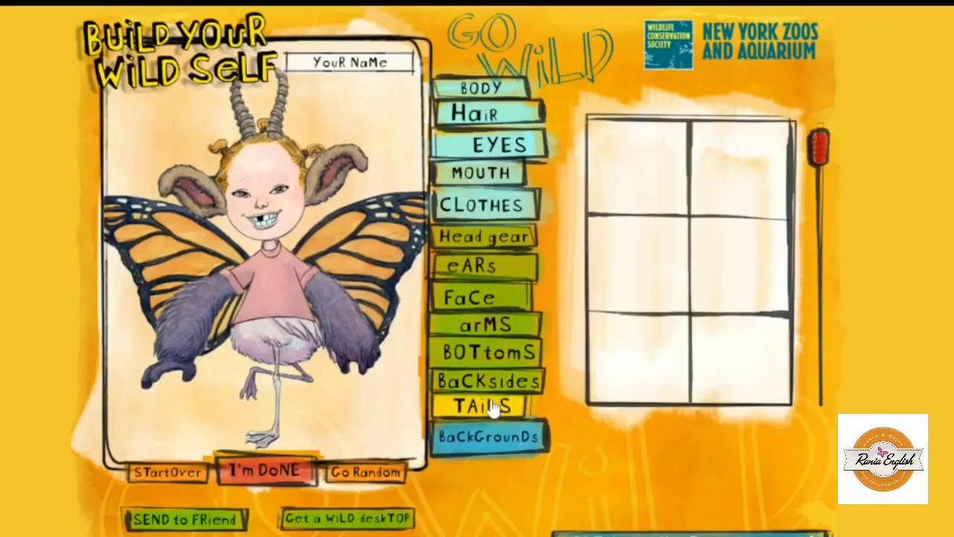
drag(819, 145, 820, 320)
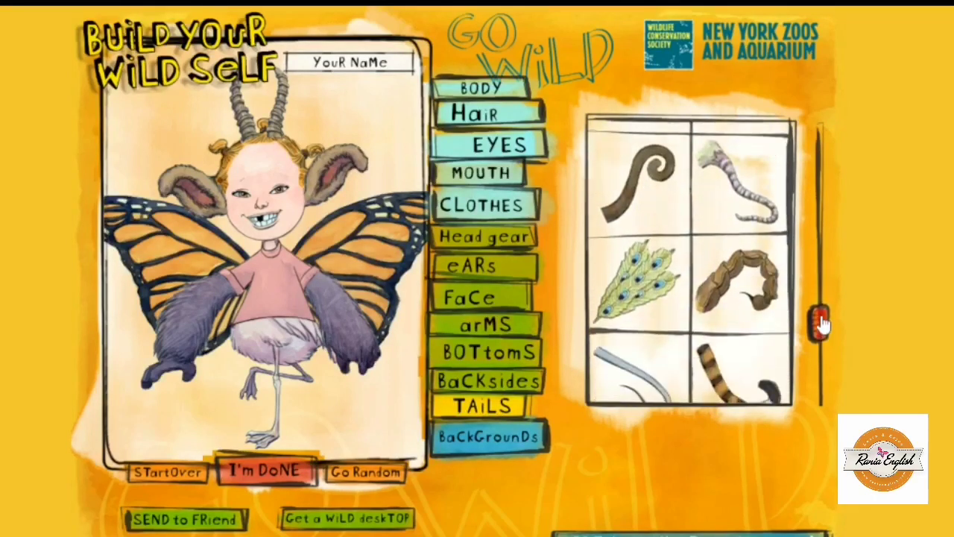
click(741, 195)
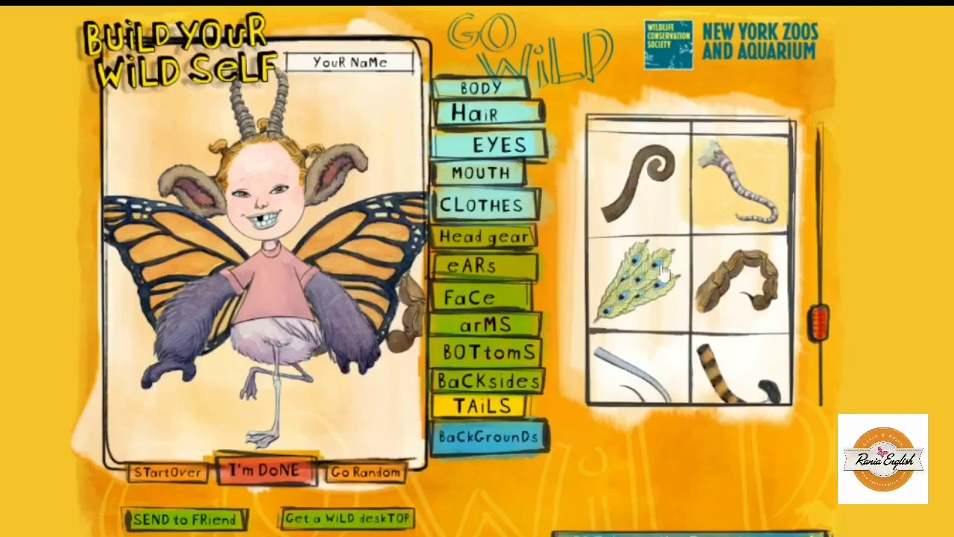
click(637, 287)
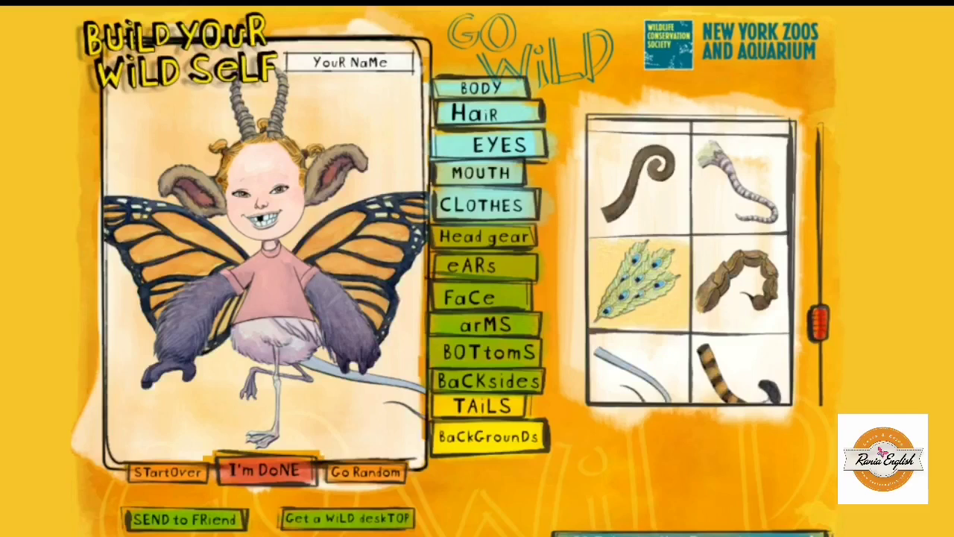
- Enter the name 'RaNia' and finish the avatar to reach its results page
click(516, 436)
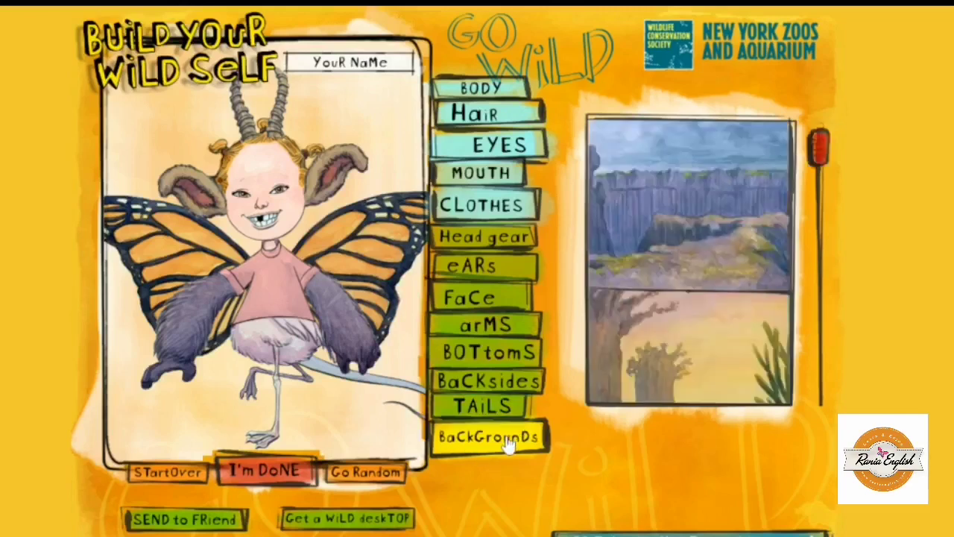
mouse_move(829, 147)
mouse_down()
mouse_move(817, 372)
mouse_move(825, 143)
mouse_up()
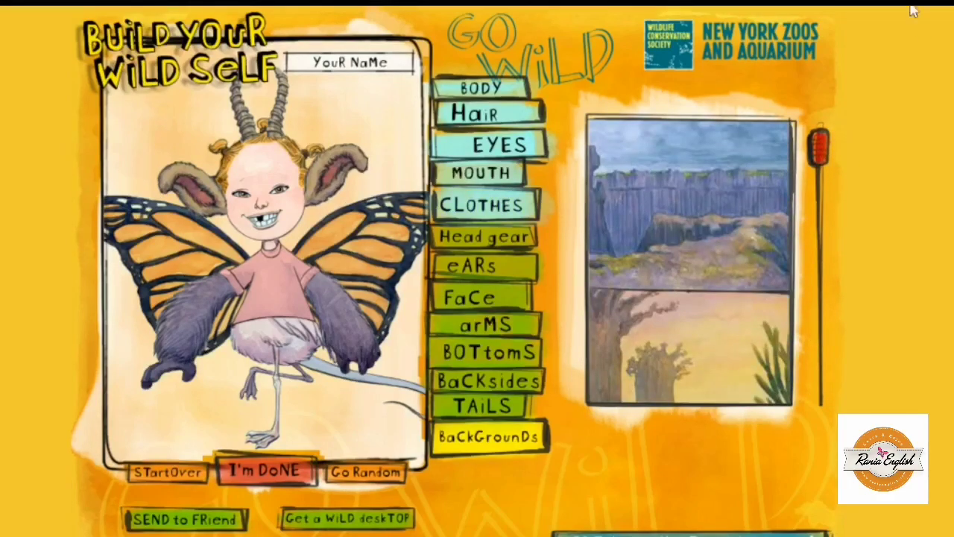
click(350, 63)
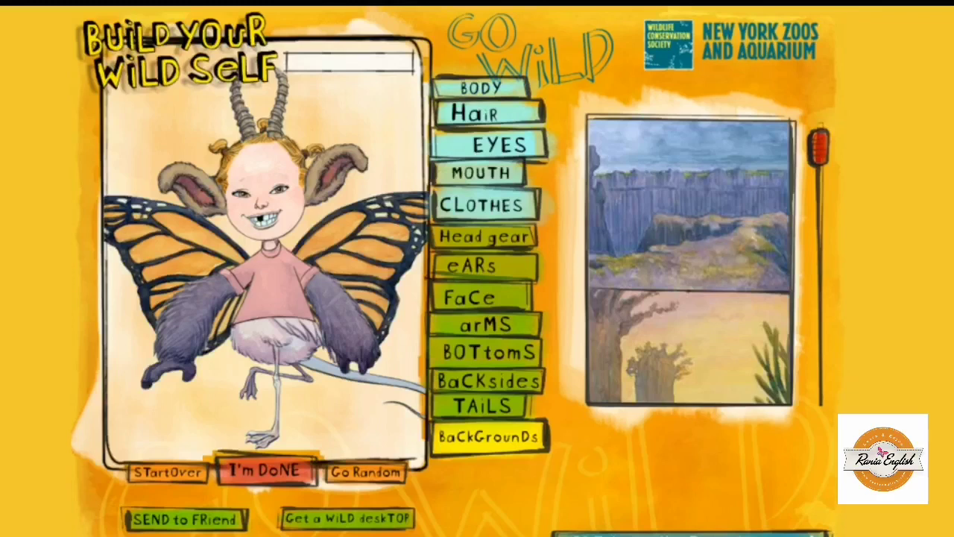
text(RaNia)
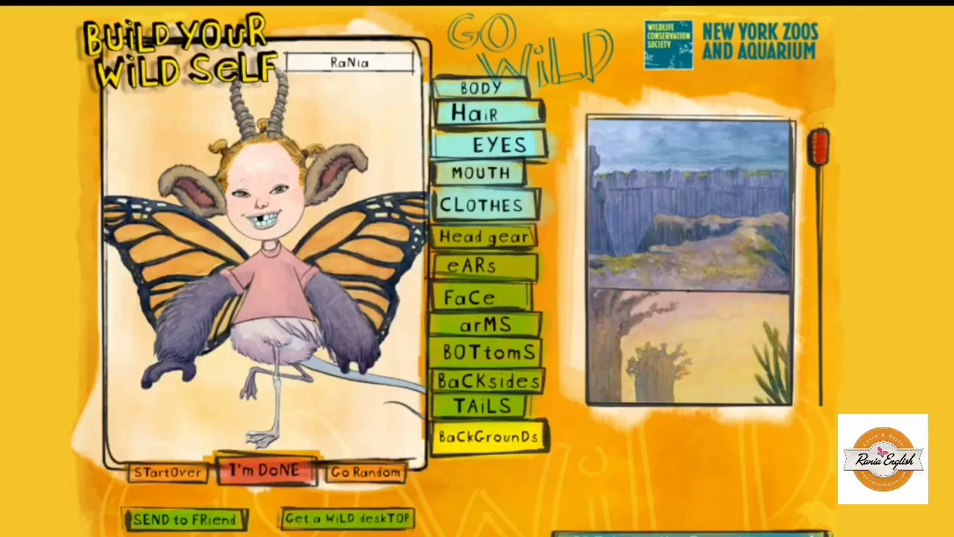
click(239, 471)
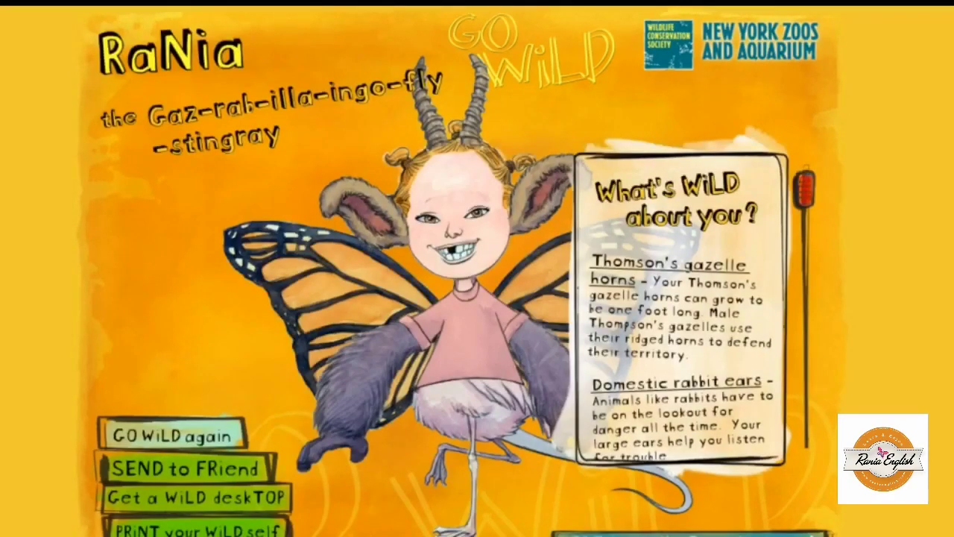
- Scroll the What's Wild About You panel to read each body part's fact
drag(805, 198, 806, 281)
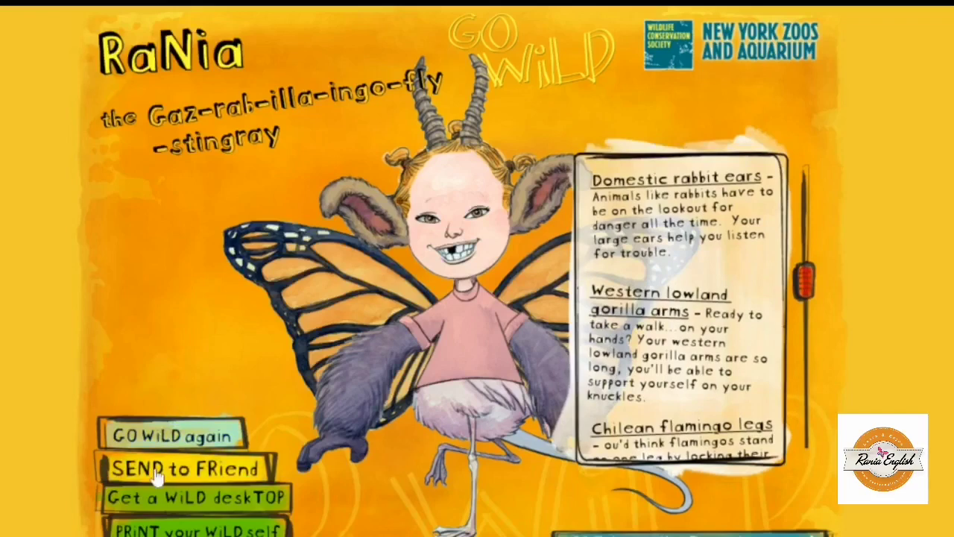